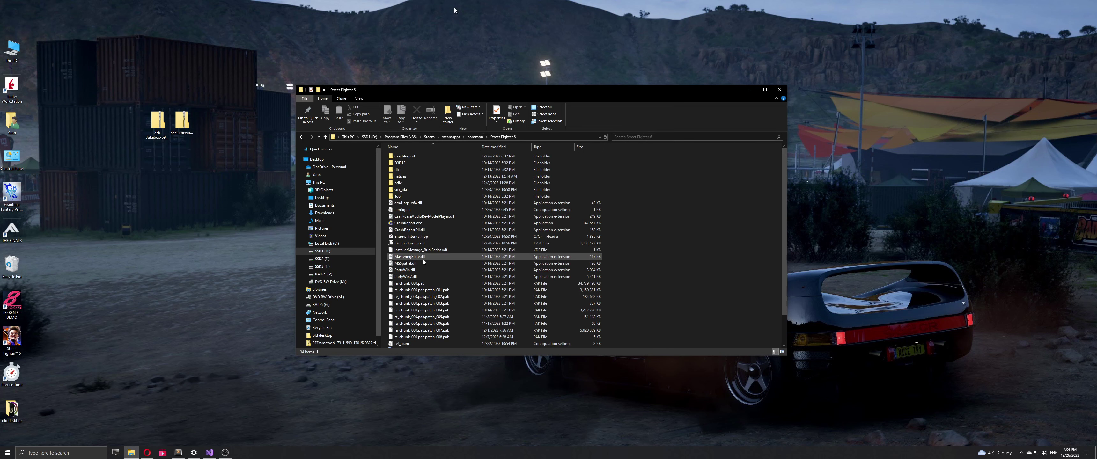
# Step: Minimize and restore the Street Fighter 6 folder, then show the SF6 Jukebox Nexus Mods page in Opera
pyautogui.click(750, 90)
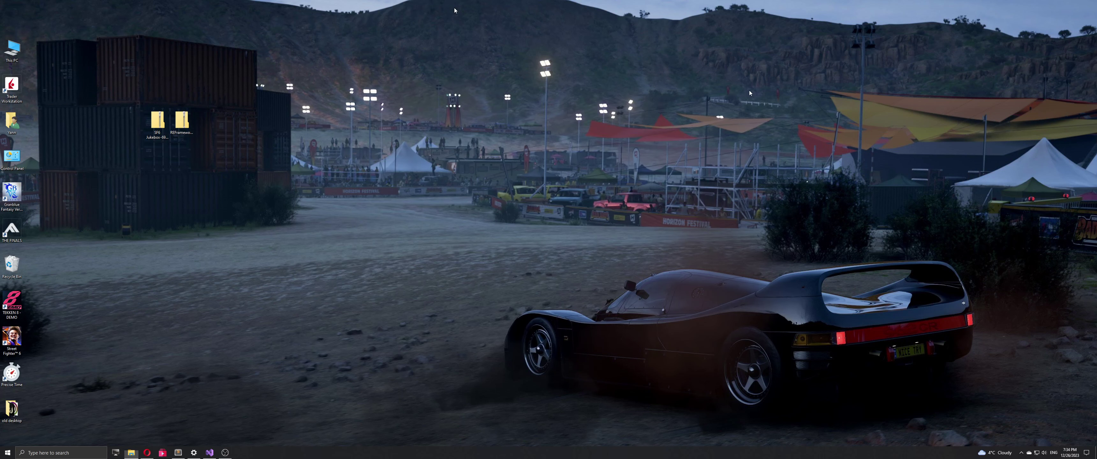
pyautogui.click(132, 455)
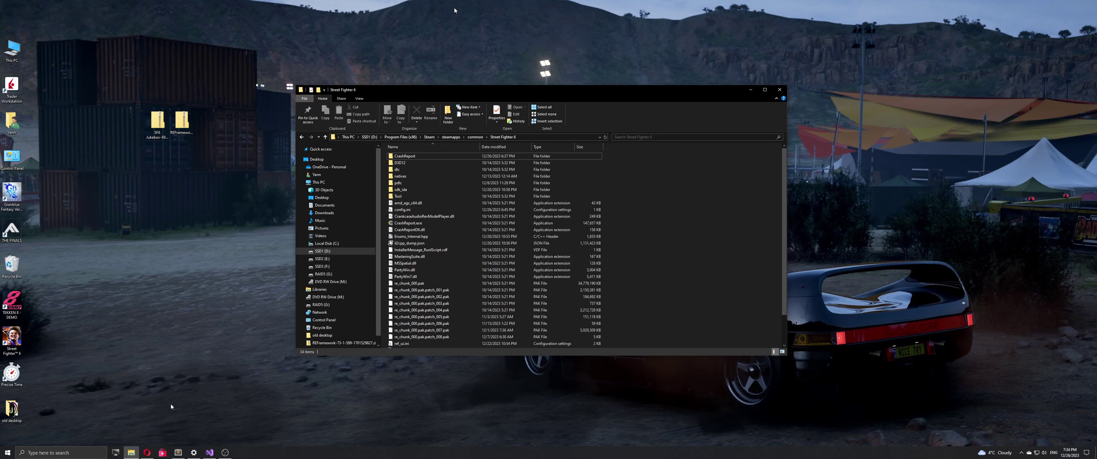
pyautogui.click(147, 452)
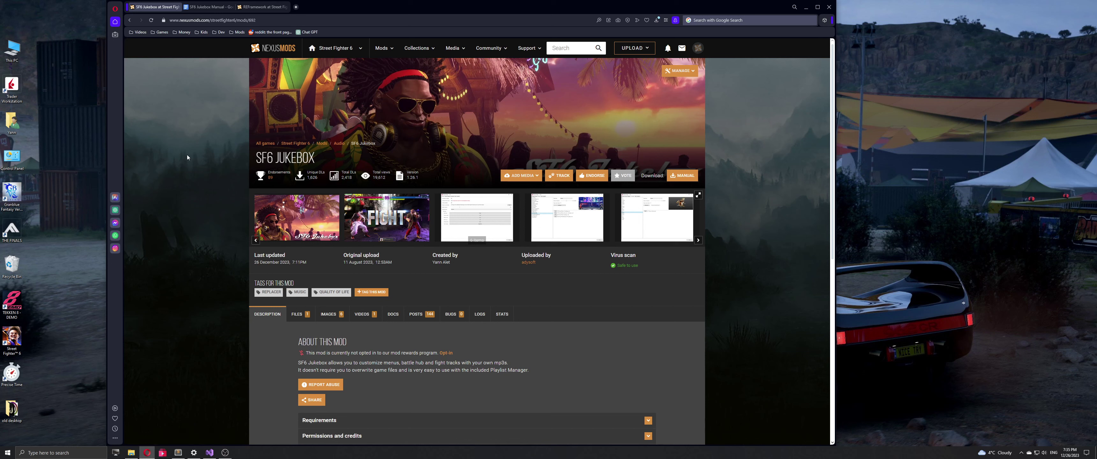
# Step: Skim the SF6 Jukebox manual, then read the REFramework mod page description
pyautogui.click(208, 7)
pyautogui.scroll(-9, 351, 207)
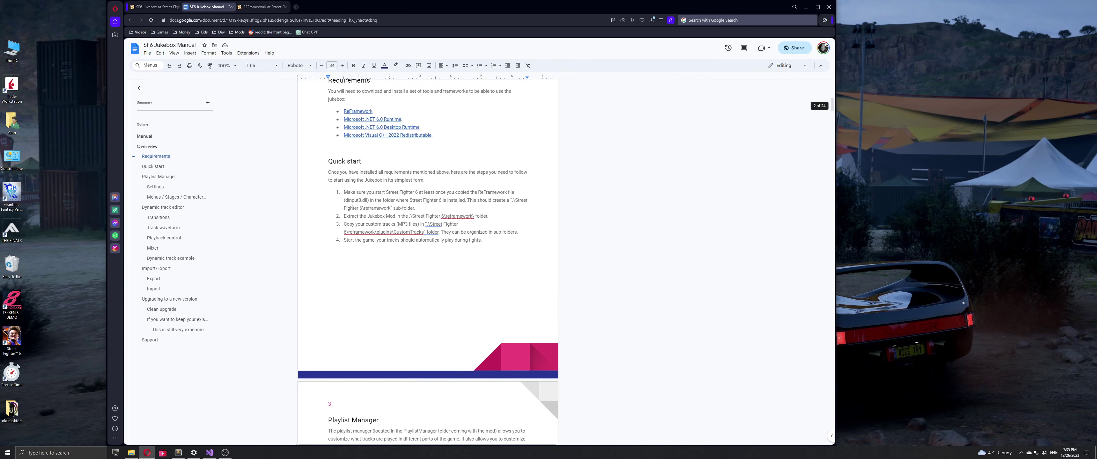
pyautogui.scroll(2, 399, 195)
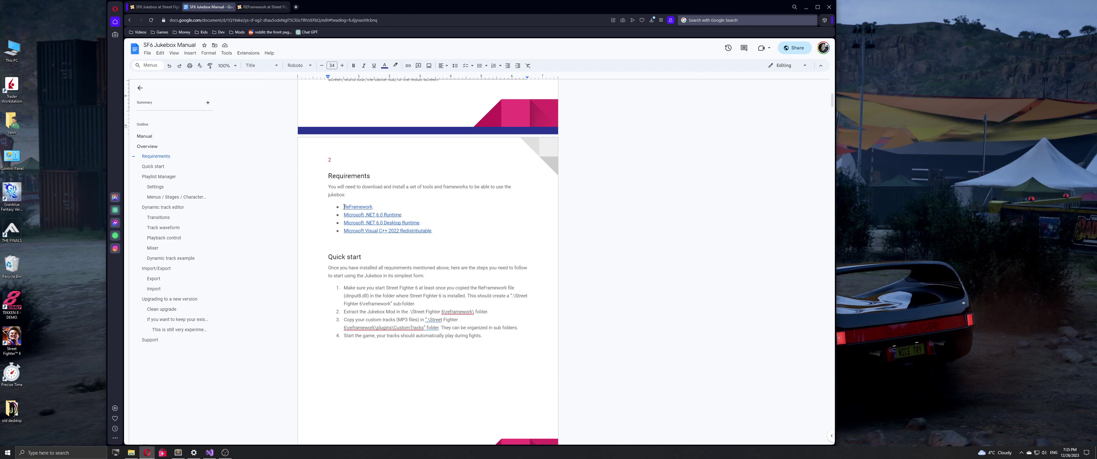
pyautogui.click(240, 6)
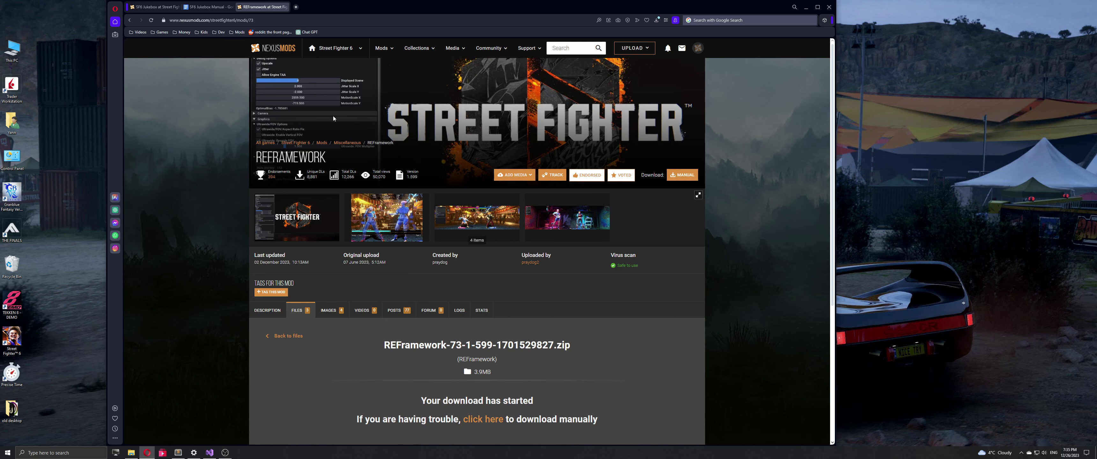
pyautogui.click(267, 310)
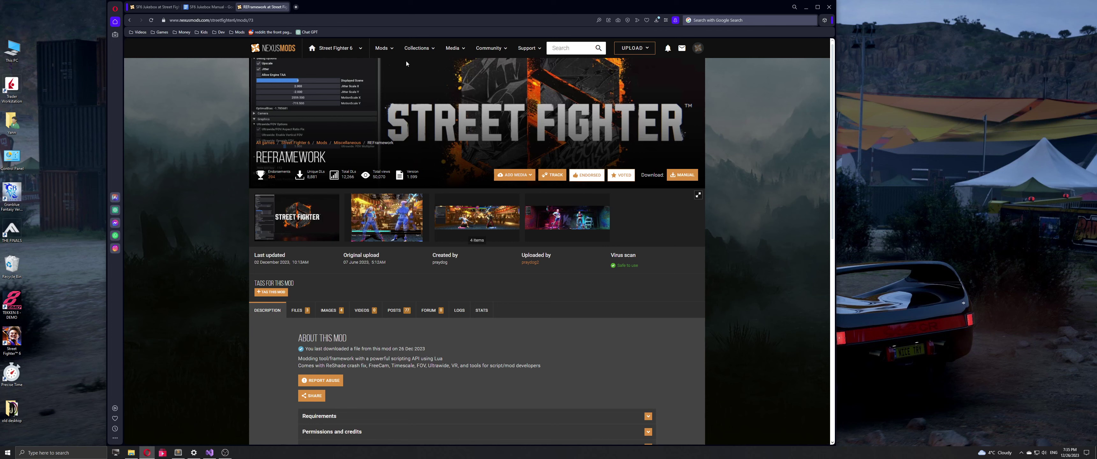
# Step: Check the manual's .NET 6.0 Runtime and Visual C++ 2022 Redistributable requirement links, then minimize the browser
pyautogui.click(208, 6)
pyautogui.click(380, 214)
pyautogui.click(328, 231)
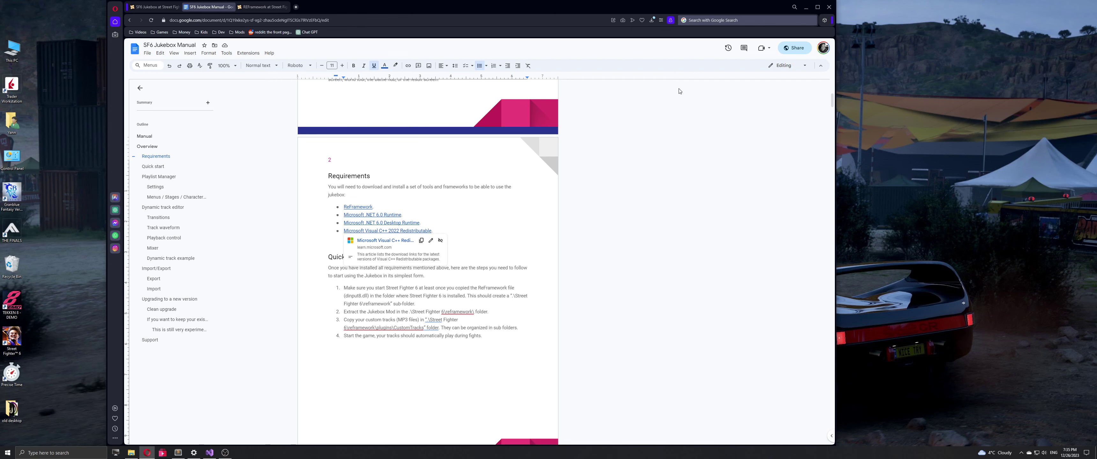
pyautogui.click(385, 187)
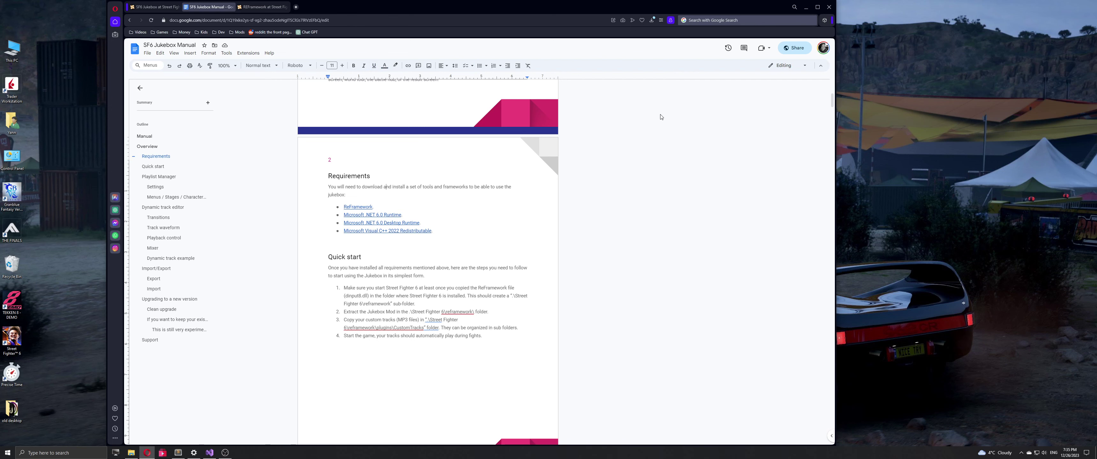
pyautogui.click(806, 9)
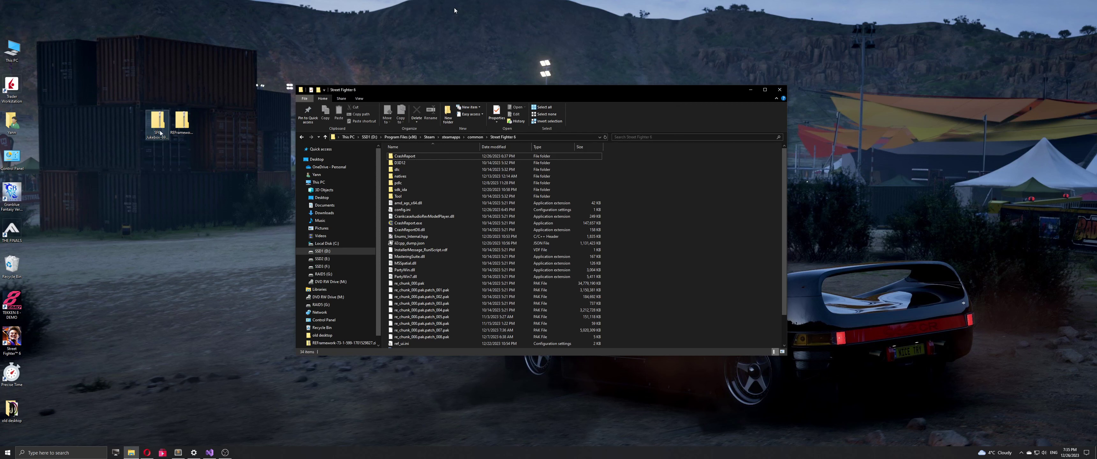
# Step: Open the REFramework zip from the desktop and place it beside the Street Fighter 6 folder
pyautogui.click(154, 125)
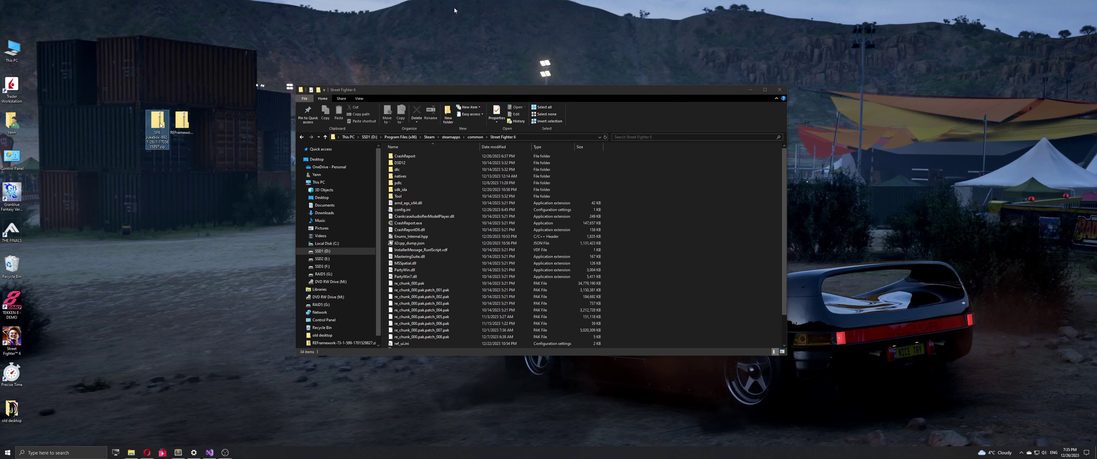
pyautogui.click(186, 123)
pyautogui.doubleClick(186, 123)
pyautogui.moveTo(467, 101); pyautogui.dragTo(833, 131)
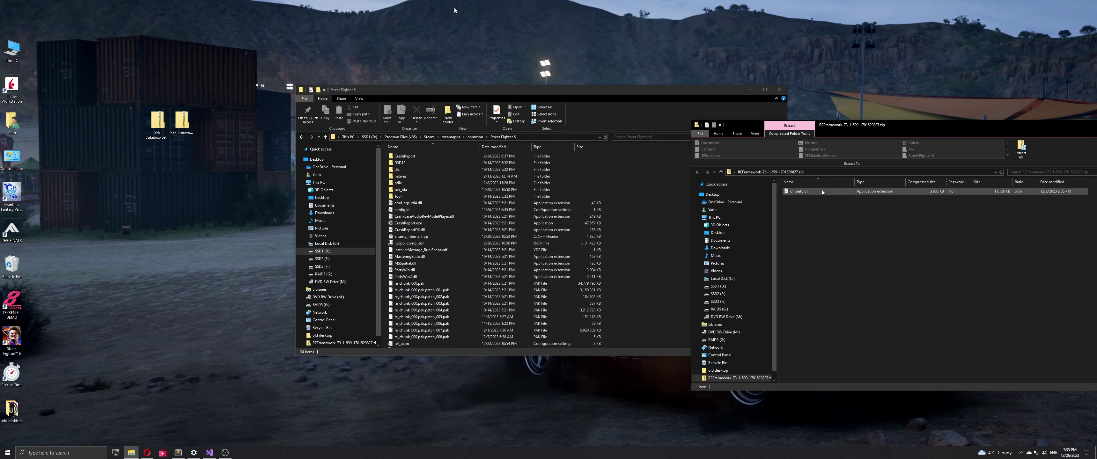
pyautogui.moveTo(606, 92); pyautogui.dragTo(475, 116)
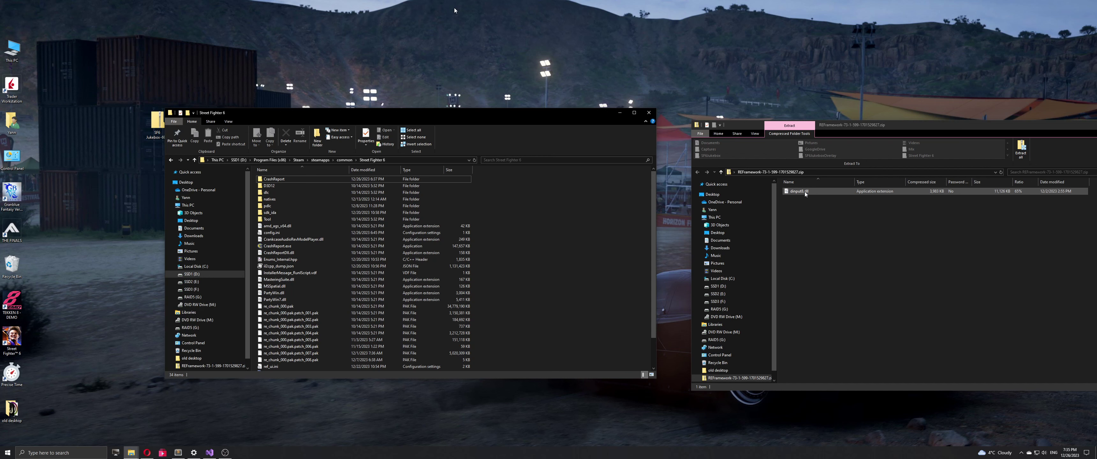
# Step: Copy dinput8.dll into the Street Fighter 6 folder and launch StreetFighter6.exe
pyautogui.moveTo(808, 195); pyautogui.dragTo(514, 245)
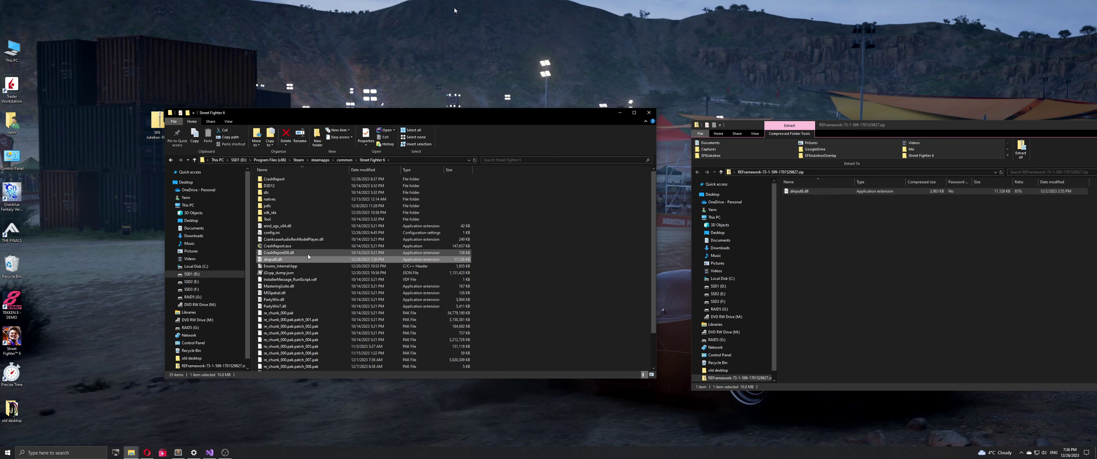
pyautogui.scroll(-2, 290, 276)
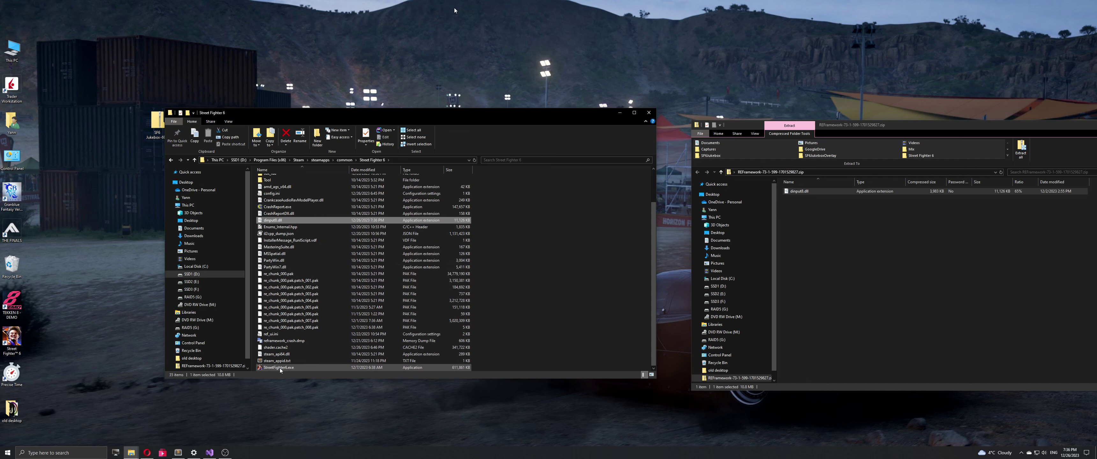
pyautogui.scroll(2, 300, 335)
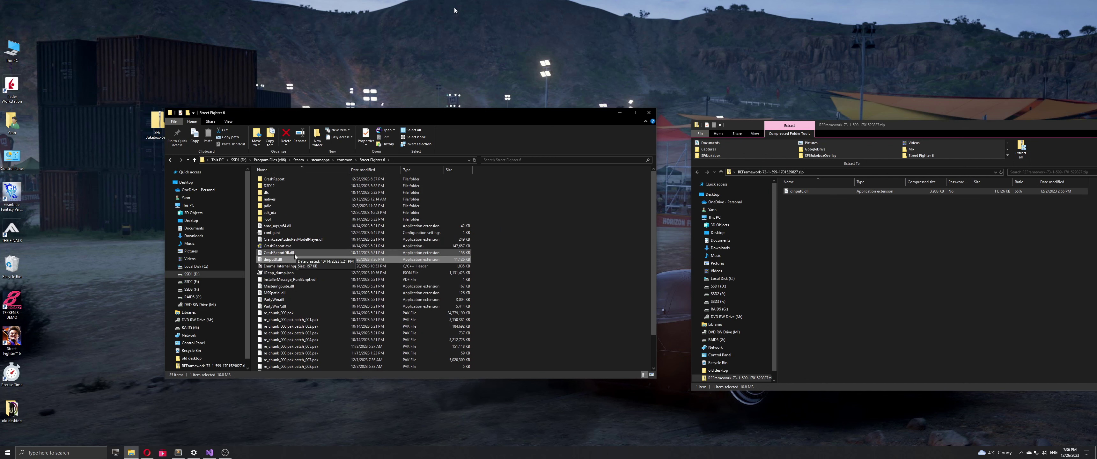
pyautogui.doubleClick(12, 339)
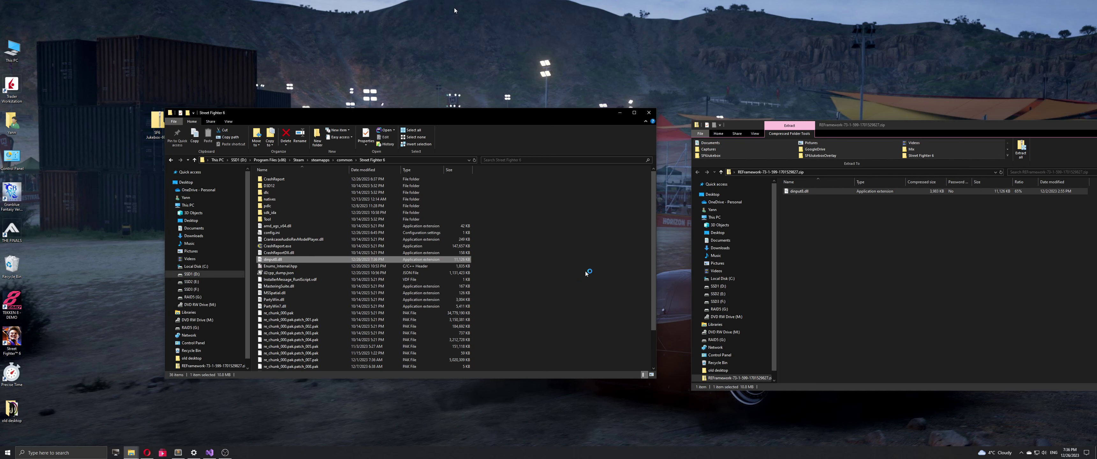
# Step: Select the newly generated reframework folder in the game directory and reposition the folder window
pyautogui.click(281, 213)
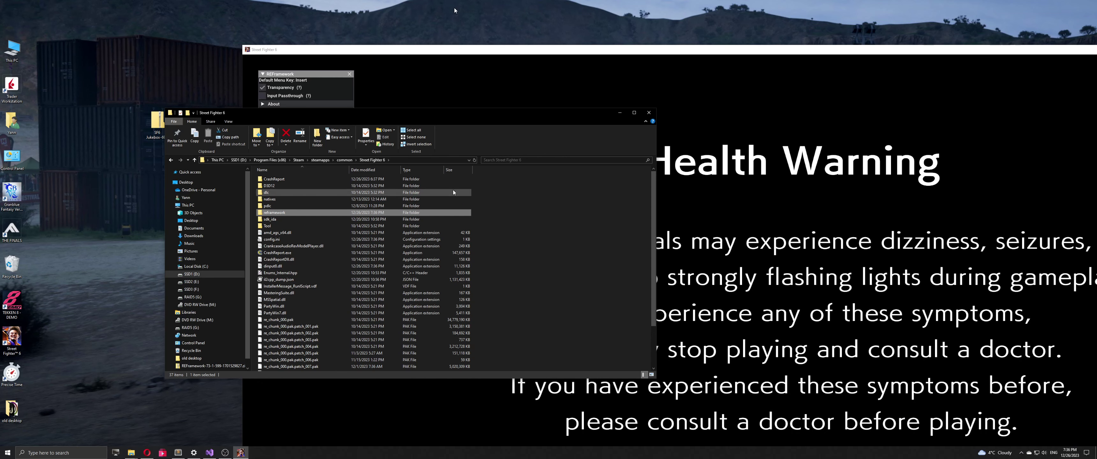
pyautogui.moveTo(471, 114); pyautogui.dragTo(724, 191)
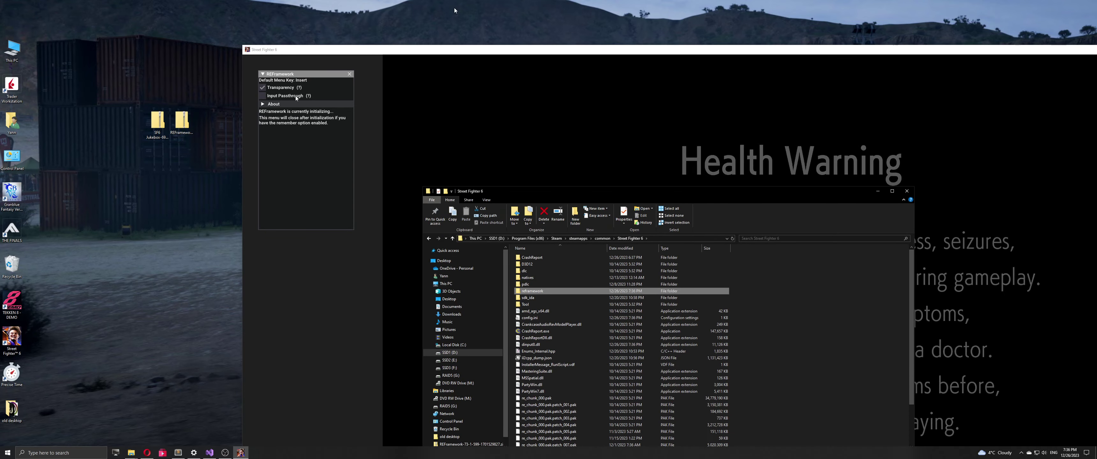
pyautogui.moveTo(522, 197); pyautogui.dragTo(505, 181)
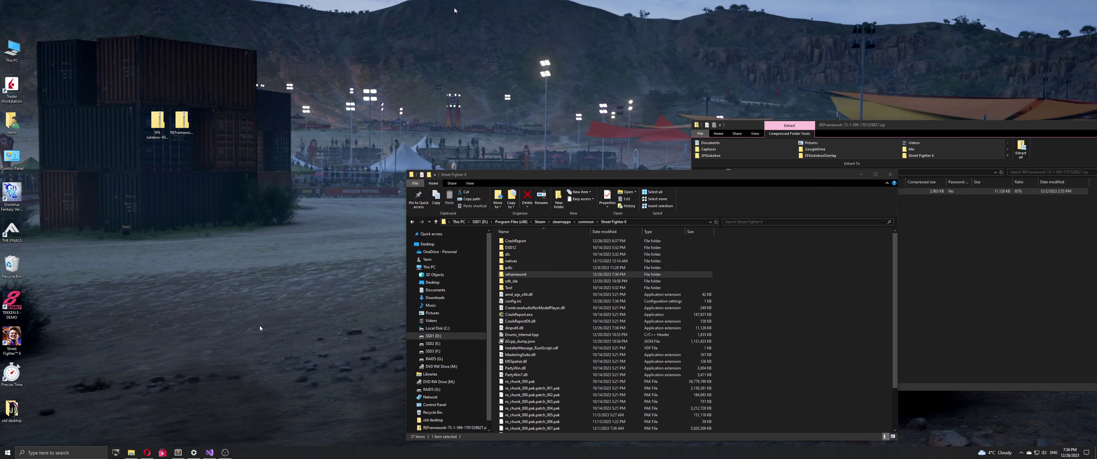
# Step: Open the SF6 Jukebox zip and the reframework folder side by side
pyautogui.moveTo(556, 187); pyautogui.dragTo(253, 173)
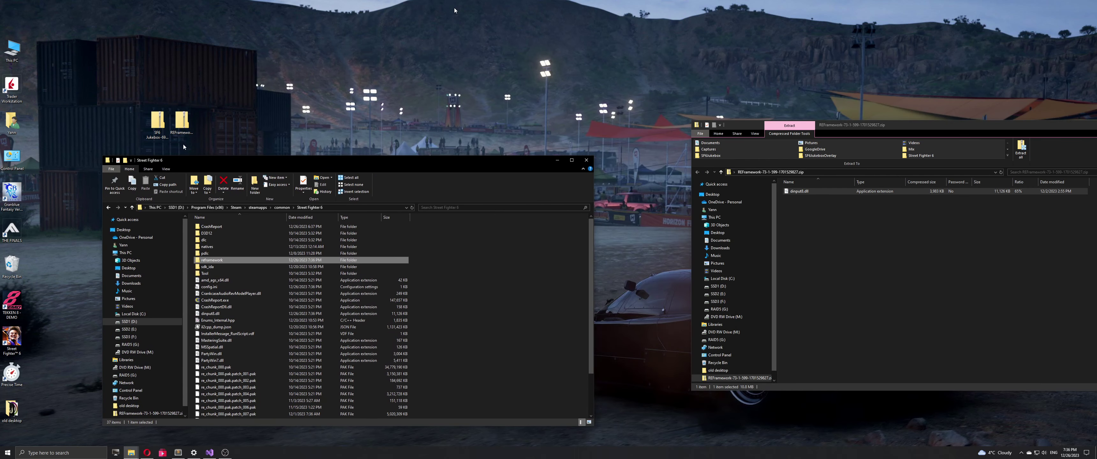
pyautogui.doubleClick(158, 125)
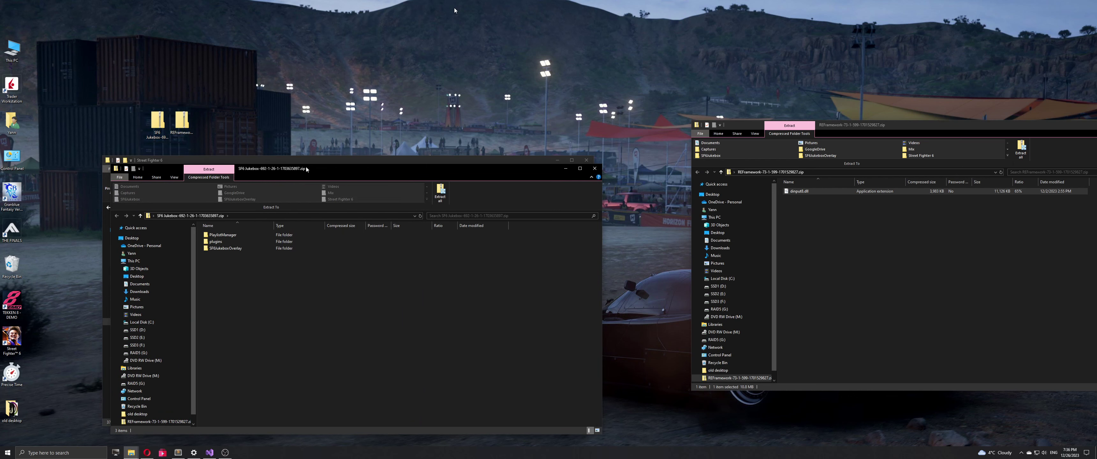
pyautogui.moveTo(306, 168); pyautogui.dragTo(590, 144)
pyautogui.click(205, 262)
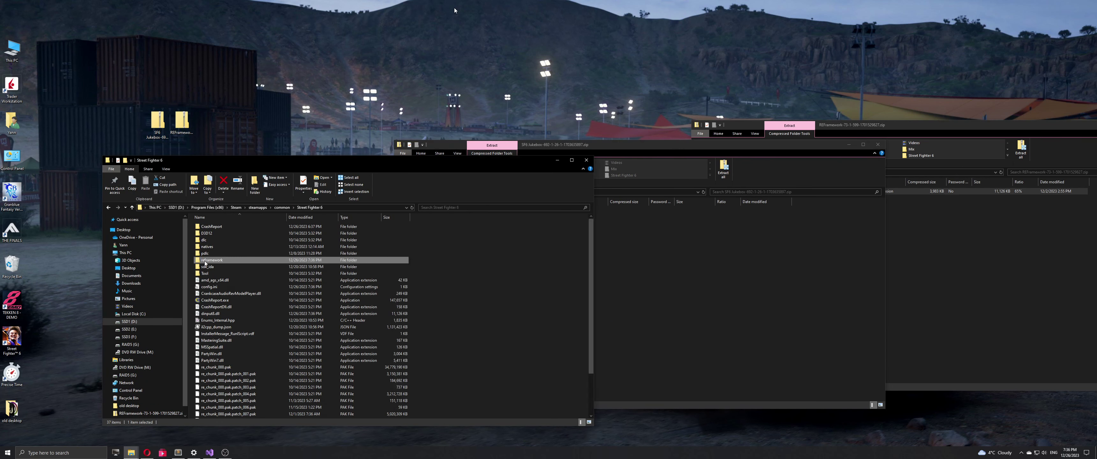
pyautogui.doubleClick(204, 261)
pyautogui.click(652, 293)
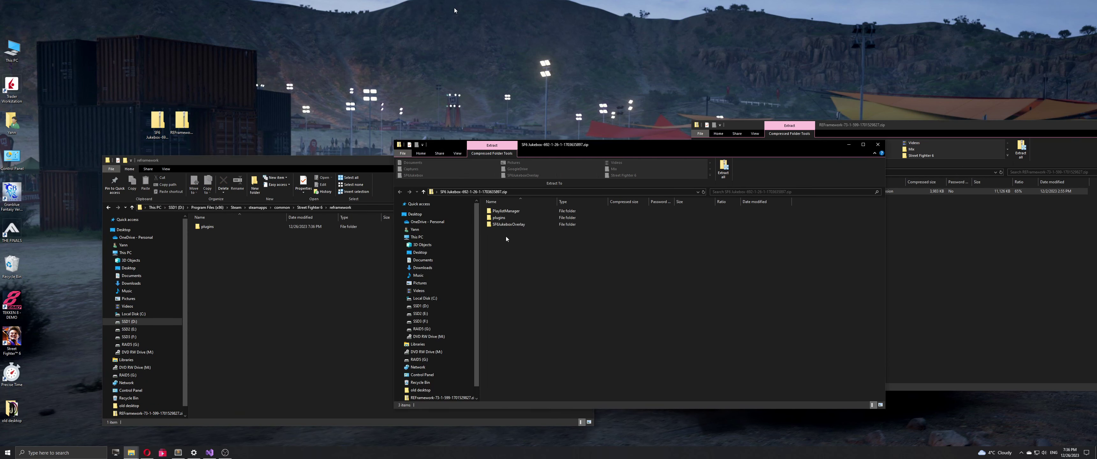
# Step: Copy PlaylistManager, plugins and SF6JukeboxOverlay into reframework, then relaunch Street Fighter 6
pyautogui.click(495, 219)
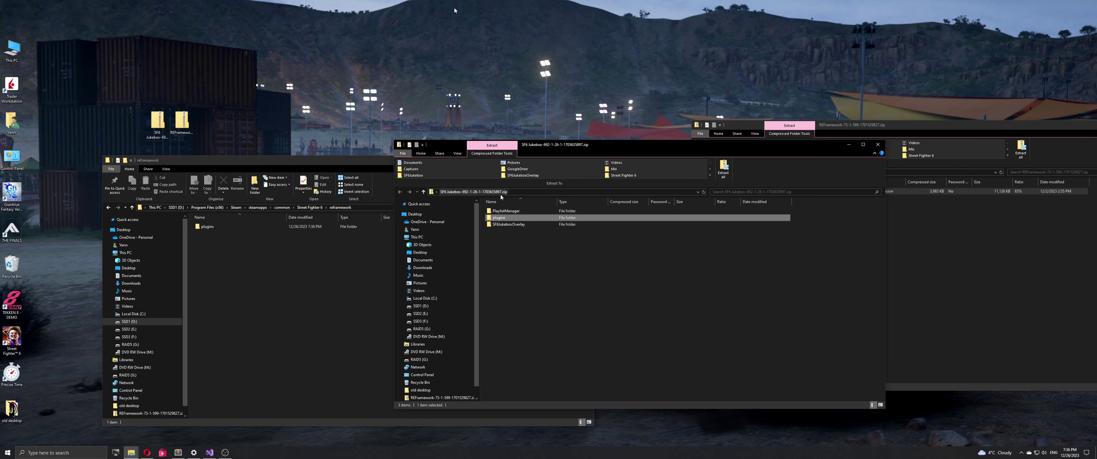
pyautogui.click(504, 212)
pyautogui.moveTo(575, 256); pyautogui.dragTo(368, 309)
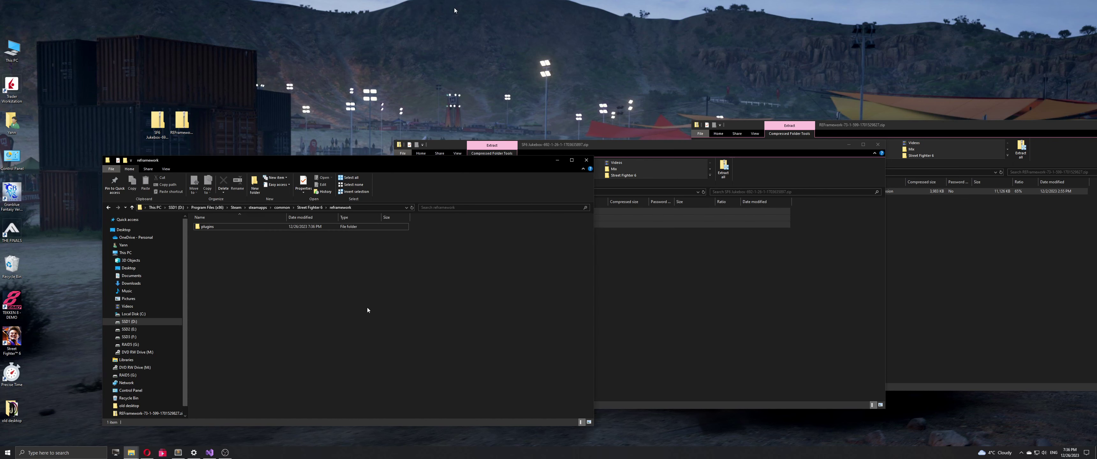
pyautogui.click(401, 306)
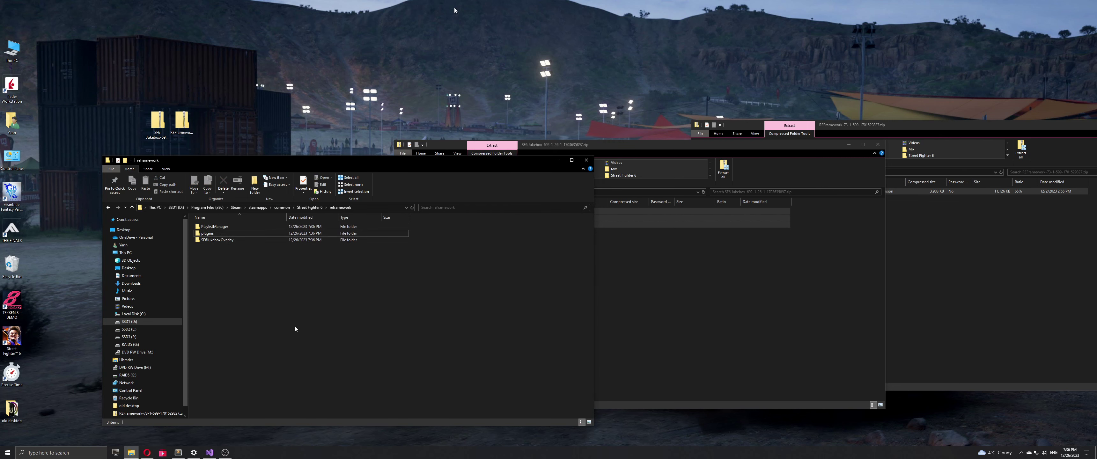
pyautogui.doubleClick(11, 338)
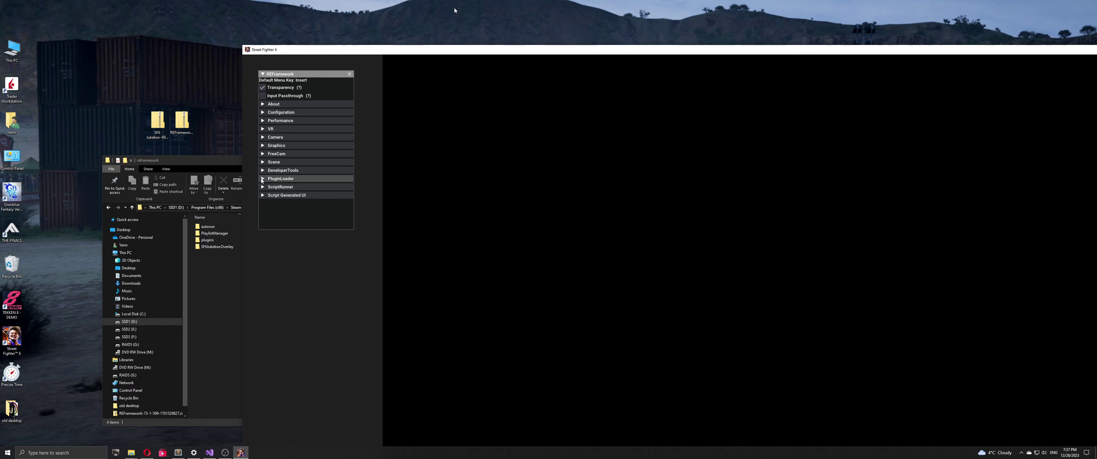
# Step: Expand PluginLoader in the REFramework overlay and scroll to see SF6Jukebox under Loaded plugins
pyautogui.click(263, 179)
pyautogui.moveTo(352, 168); pyautogui.dragTo(344, 207)
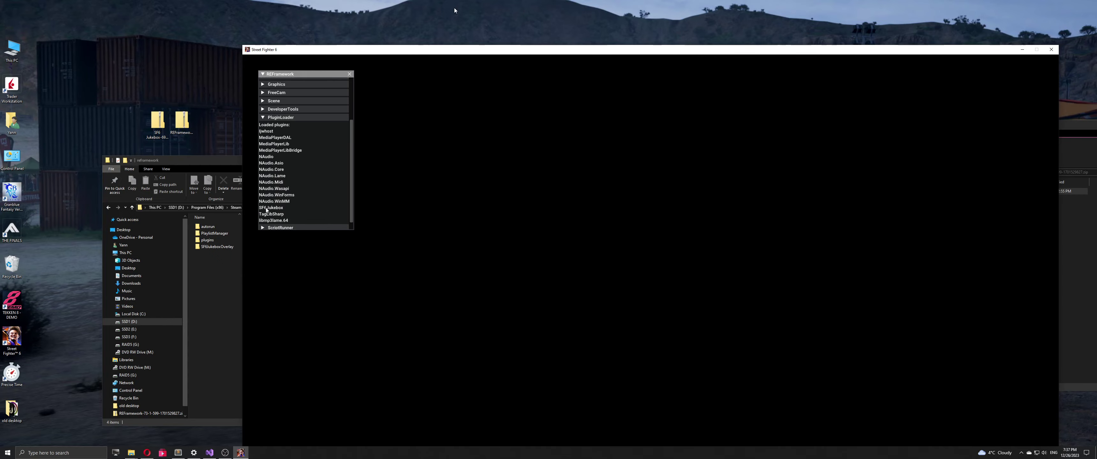